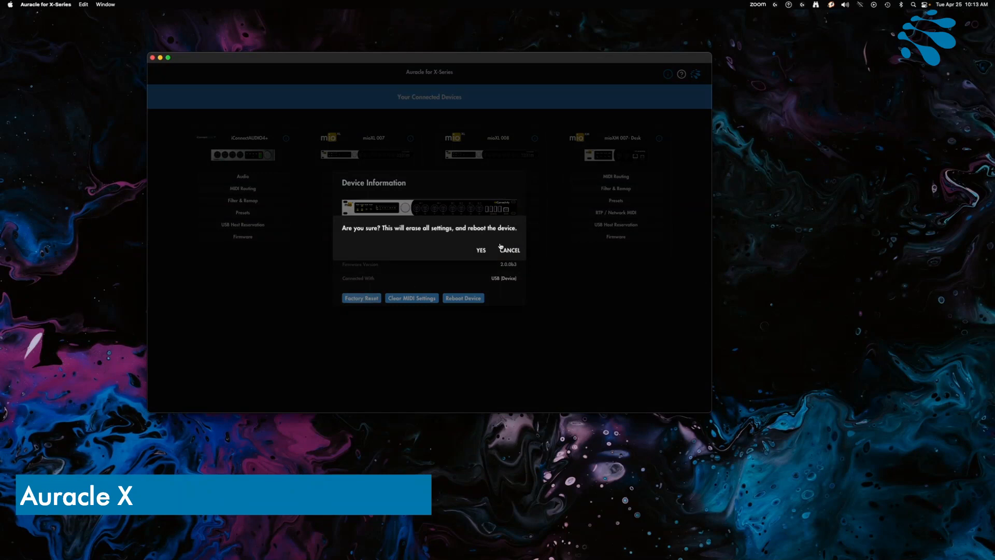
Confirm erasing all settings on the device and rebooting it
{"action": "left_click", "coordinate": [484, 253]}
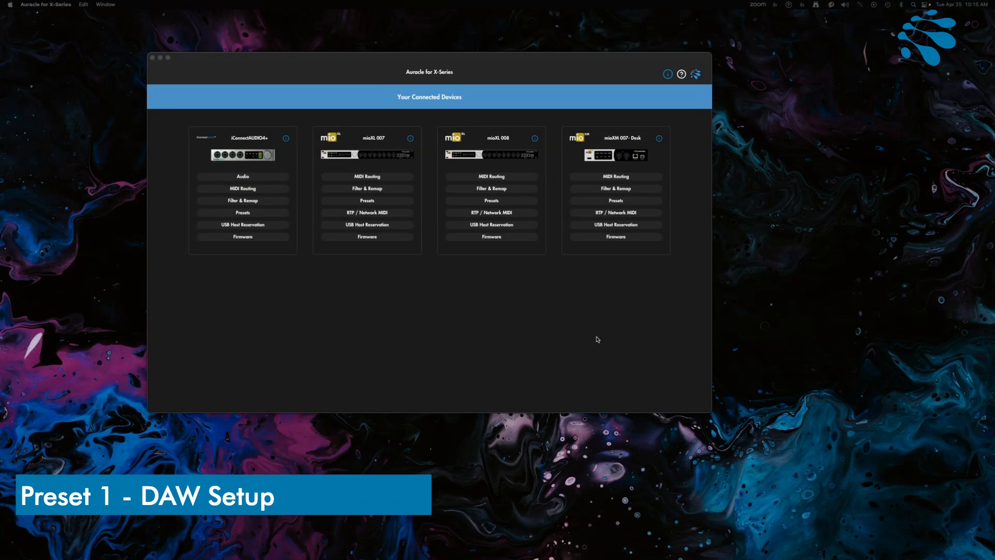
Open the MIDI routing of the mioXL 008 and examine the output routing of DIN MIDI inputs DIN 1 to DIN 8
{"action": "left_click", "coordinate": [492, 179]}
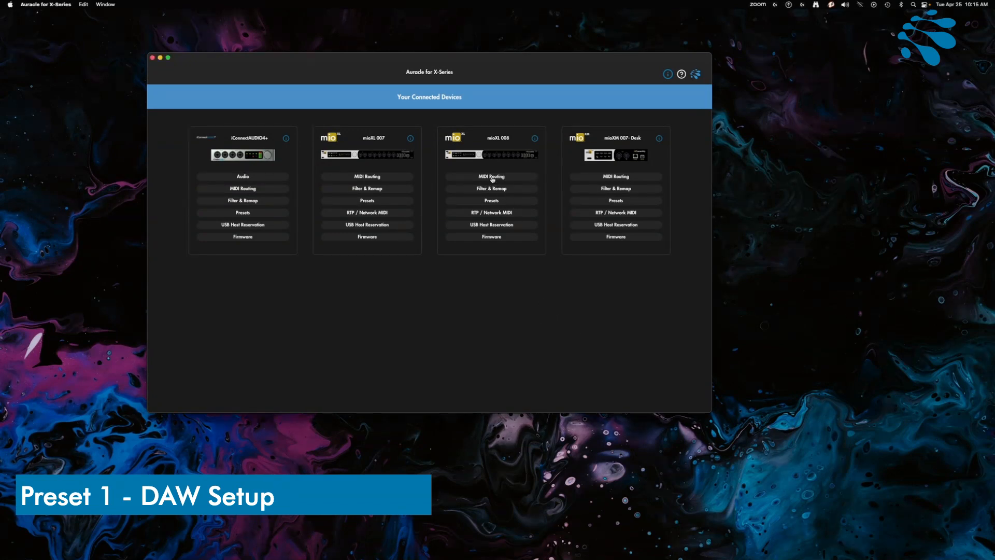
{"action": "left_click", "coordinate": [492, 179]}
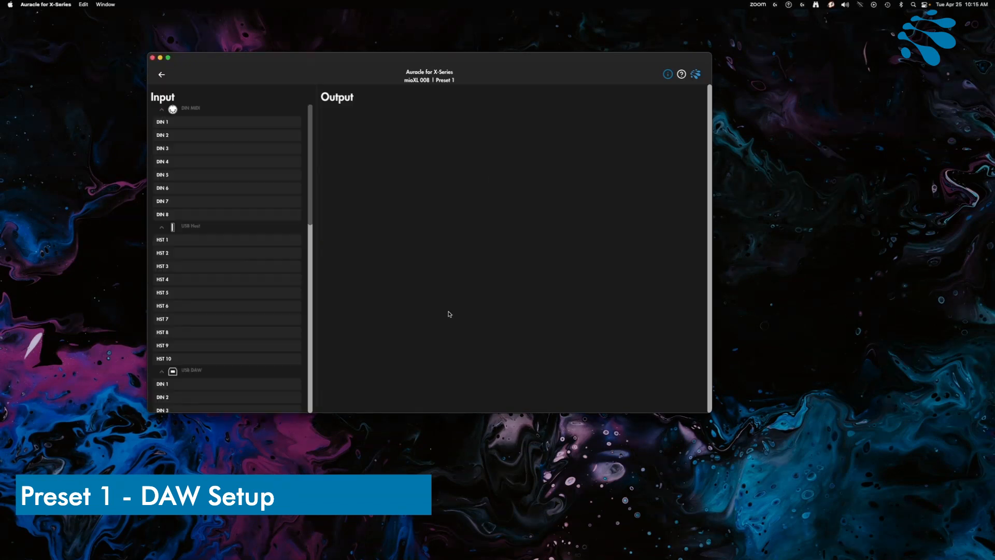
{"action": "left_click", "coordinate": [247, 125]}
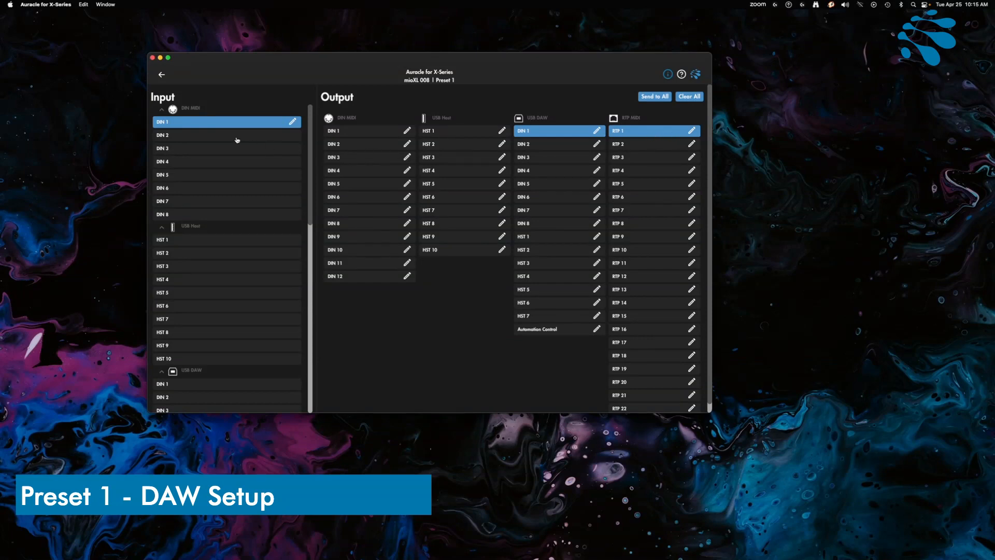
{"action": "left_click", "coordinate": [236, 136]}
{"action": "left_click", "coordinate": [234, 150]}
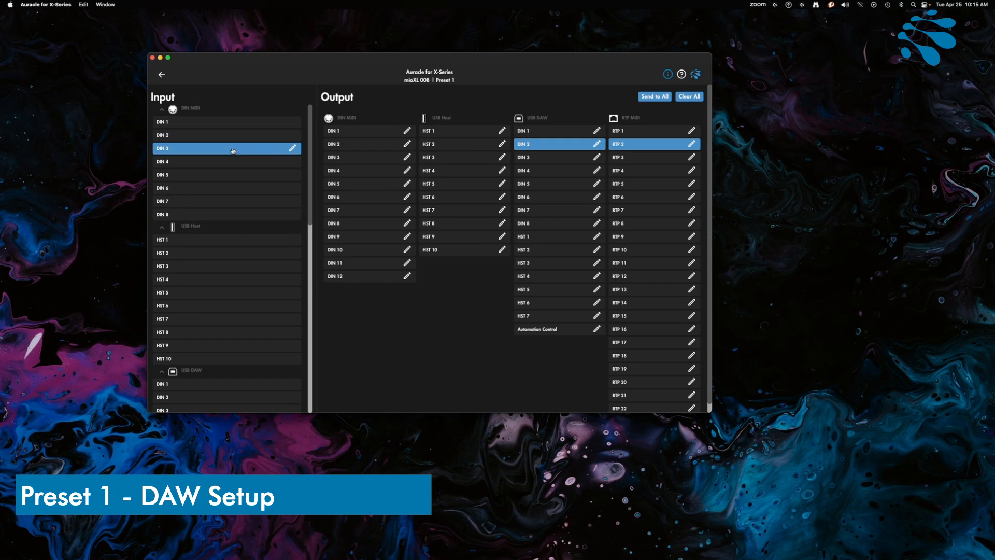
{"action": "left_click", "coordinate": [233, 162]}
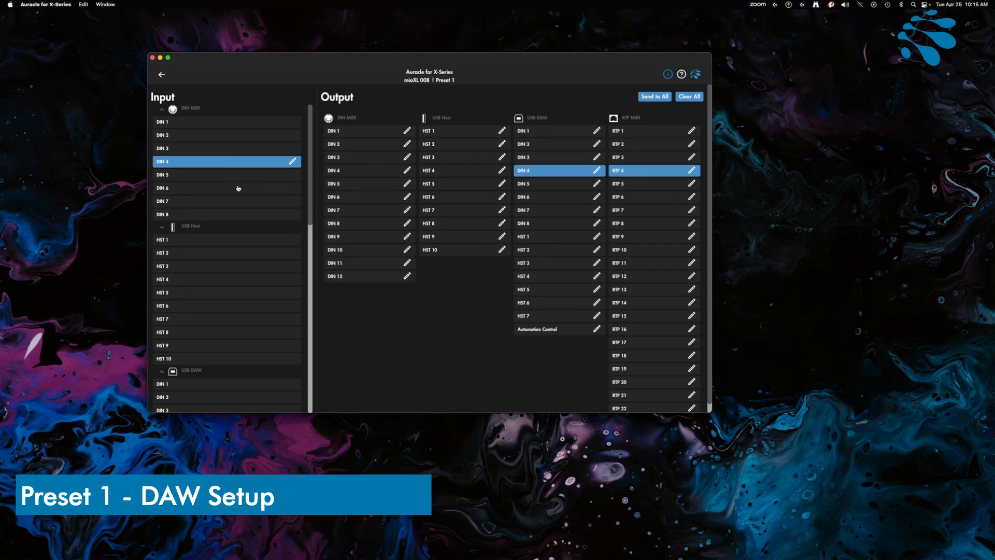
{"action": "left_click", "coordinate": [207, 176]}
{"action": "left_click", "coordinate": [196, 188]}
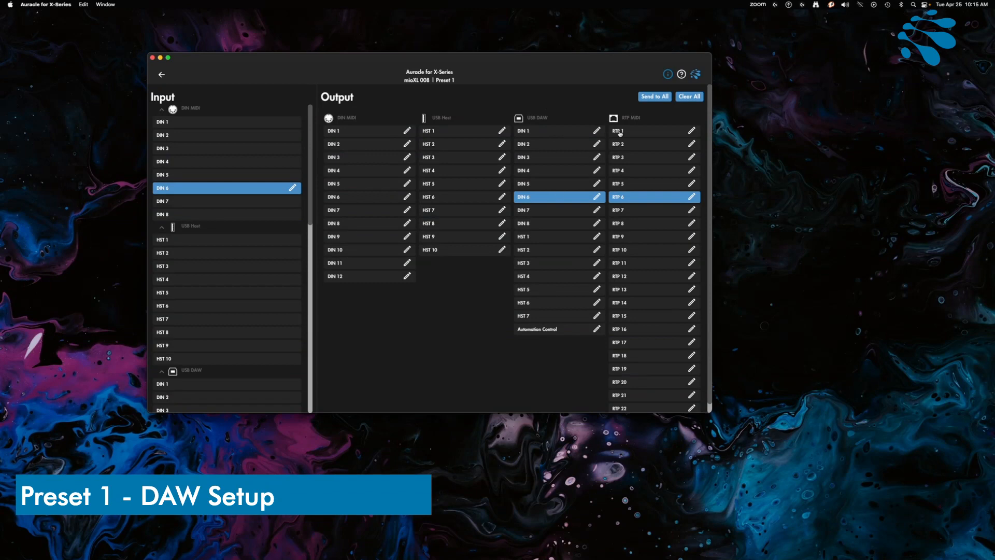
{"action": "left_click", "coordinate": [182, 201]}
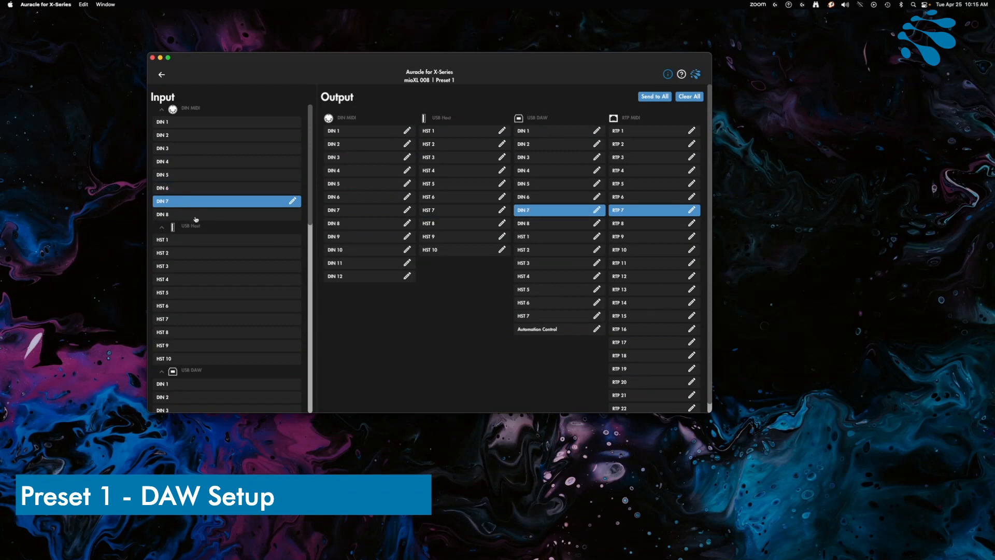
{"action": "left_click", "coordinate": [198, 217]}
Examine the output routing of the USB Host inputs HST 1 to HST 9, returning to HST 5
{"action": "left_click", "coordinate": [195, 240]}
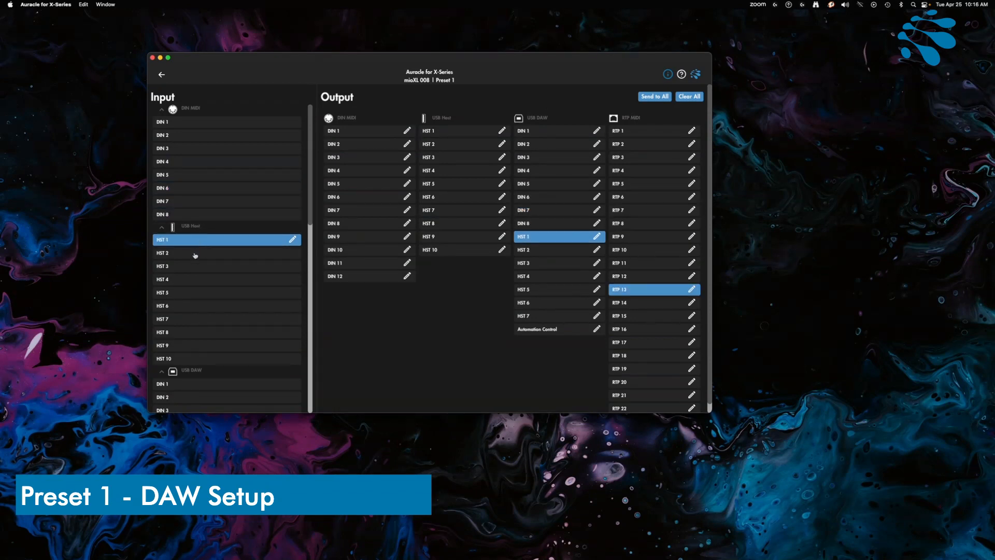
{"action": "left_click", "coordinate": [196, 254]}
{"action": "left_click", "coordinate": [198, 267]}
{"action": "left_click", "coordinate": [197, 281]}
{"action": "left_click", "coordinate": [196, 292]}
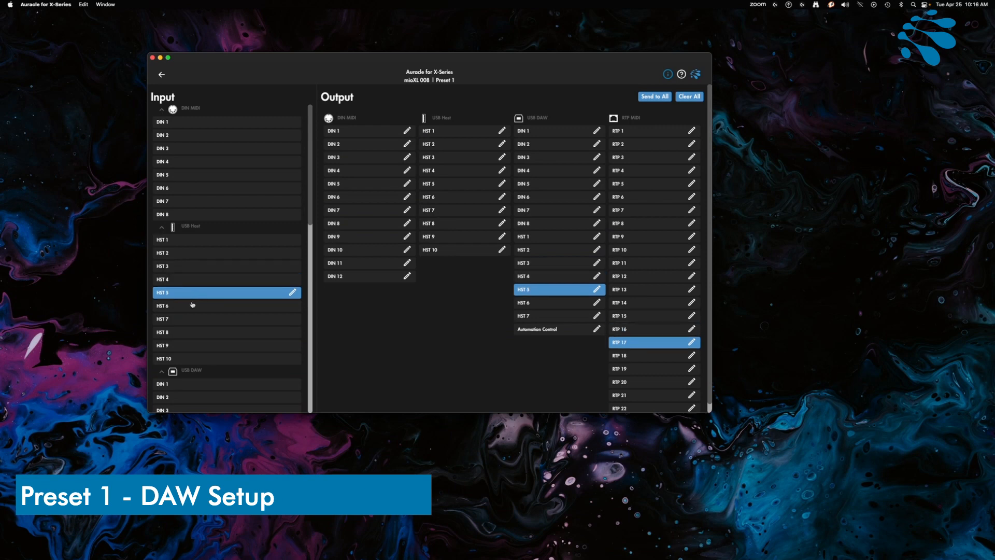
{"action": "left_click", "coordinate": [195, 305]}
{"action": "left_click", "coordinate": [195, 318]}
{"action": "left_click", "coordinate": [194, 334]}
{"action": "left_click", "coordinate": [197, 346]}
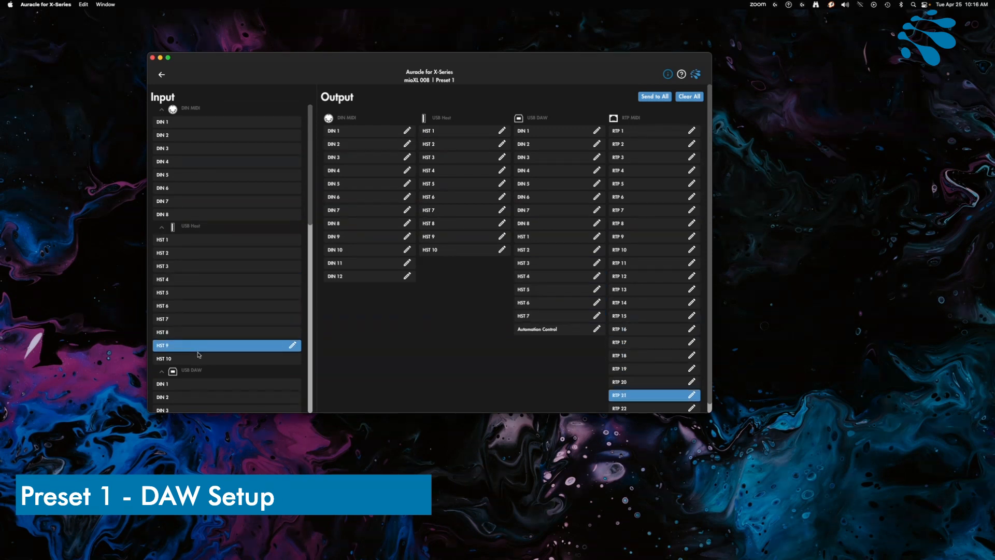
{"action": "left_click", "coordinate": [199, 292]}
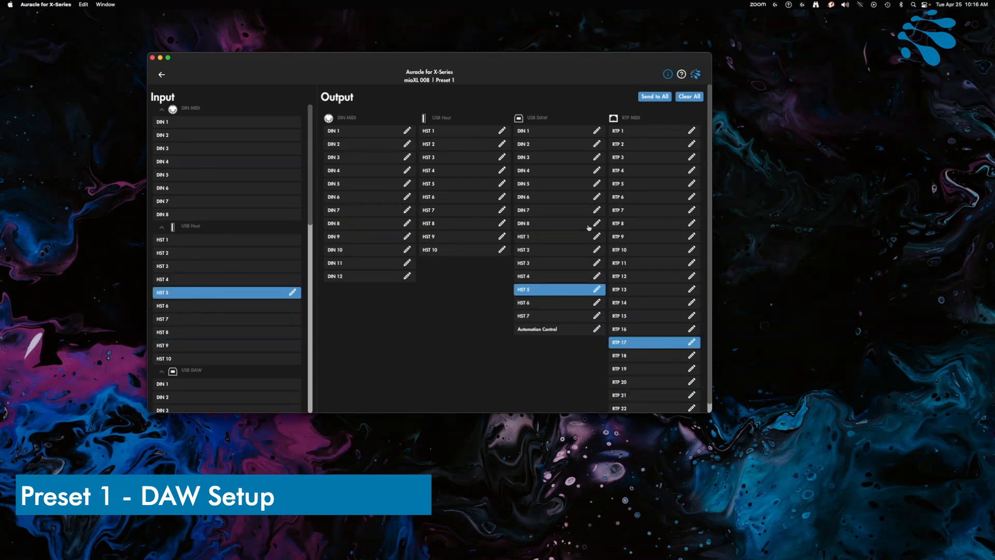
Examine the output routing of the USB DAW inputs, checking several DIN and HST ports from DIN 1 to HST 5
{"action": "scroll", "coordinate": [197, 269], "scroll_direction": "down", "scroll_amount": 1}
{"action": "scroll", "coordinate": [205, 257], "scroll_direction": "down", "scroll_amount": 10}
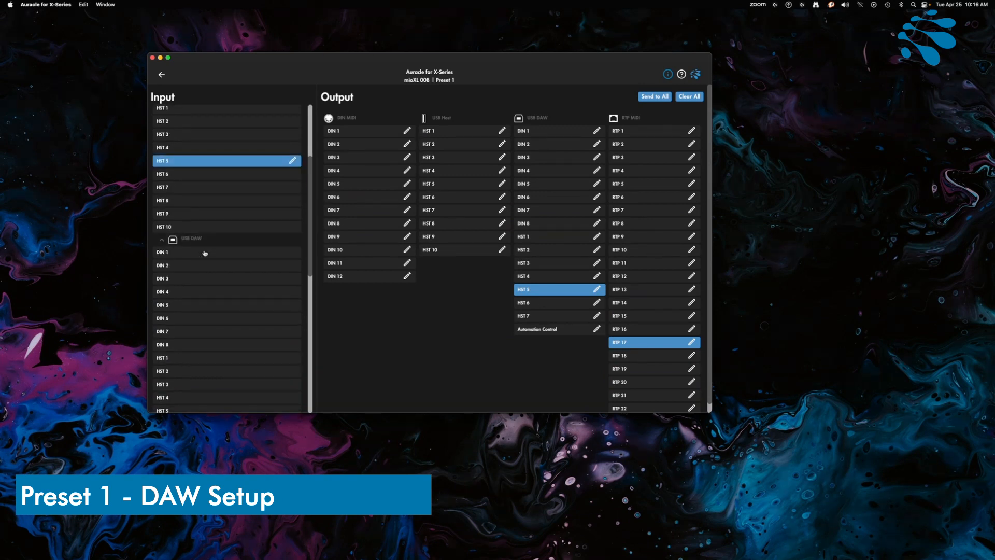
{"action": "left_click", "coordinate": [178, 152]}
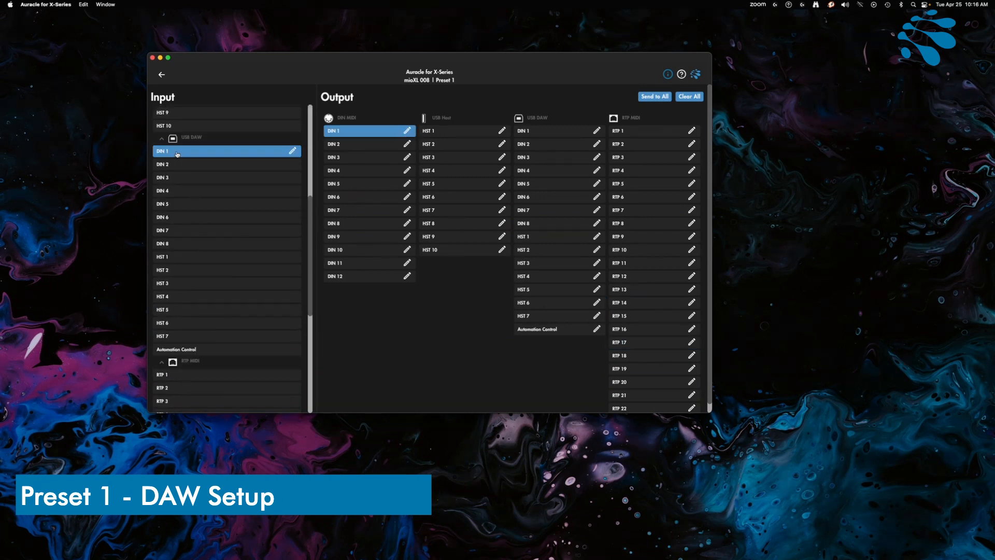
{"action": "left_click", "coordinate": [189, 165]}
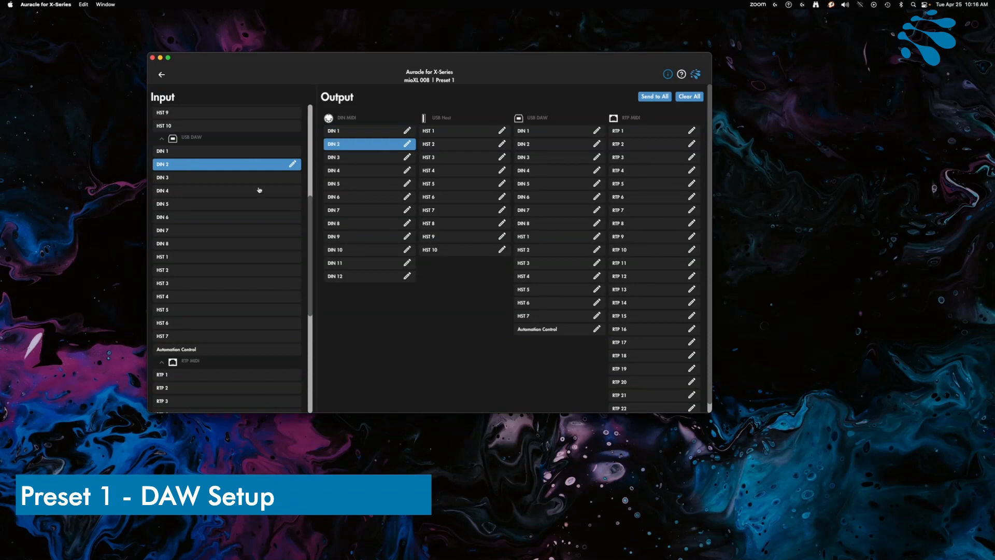
{"action": "left_click", "coordinate": [243, 178]}
{"action": "left_click", "coordinate": [224, 202]}
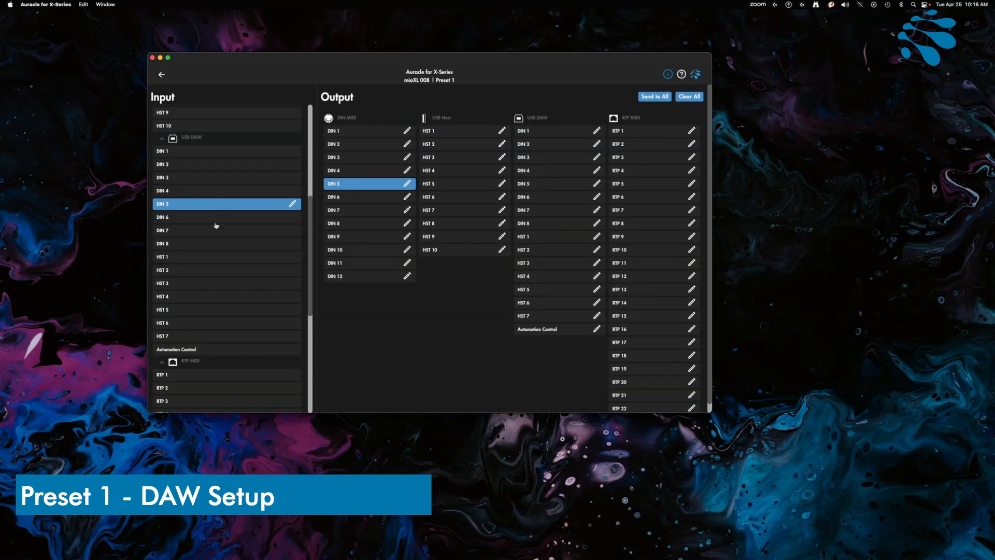
{"action": "left_click", "coordinate": [213, 259]}
{"action": "left_click", "coordinate": [223, 272]}
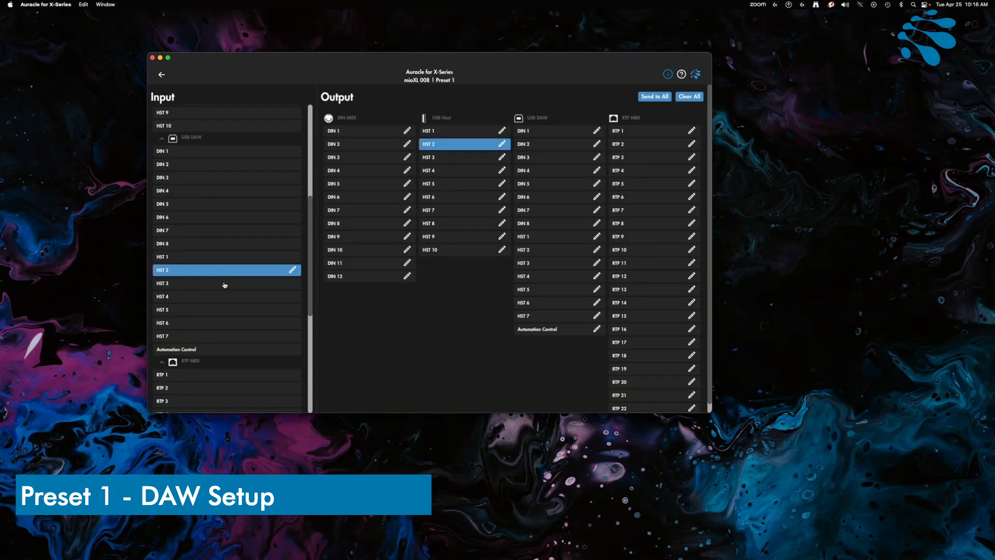
{"action": "left_click", "coordinate": [224, 284]}
{"action": "left_click", "coordinate": [219, 307]}
{"action": "scroll", "coordinate": [213, 223], "scroll_direction": "up", "scroll_amount": 5}
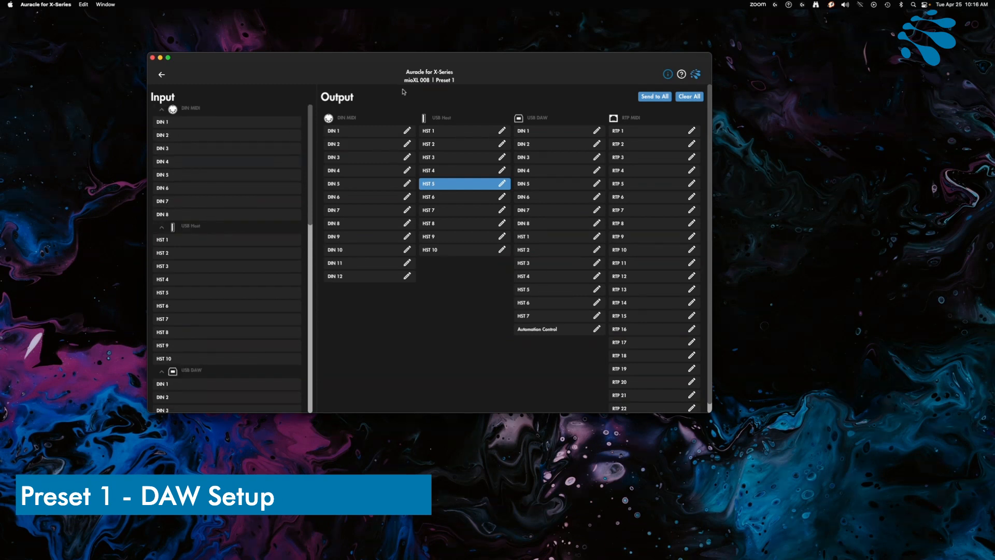
Save the mioXL 008's current configuration to preset 1 under the name "DAW Setup"
{"action": "left_click", "coordinate": [162, 75]}
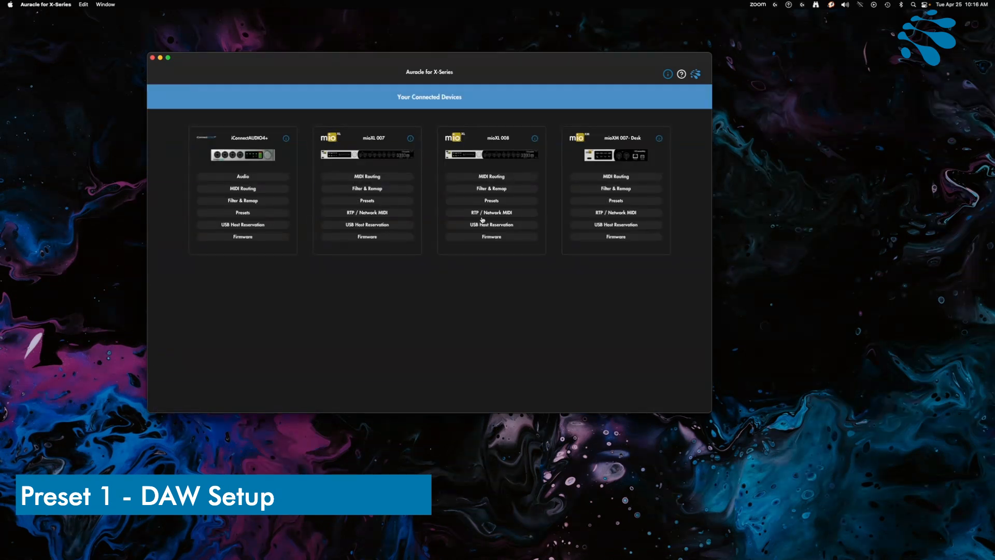
{"action": "left_click", "coordinate": [492, 201]}
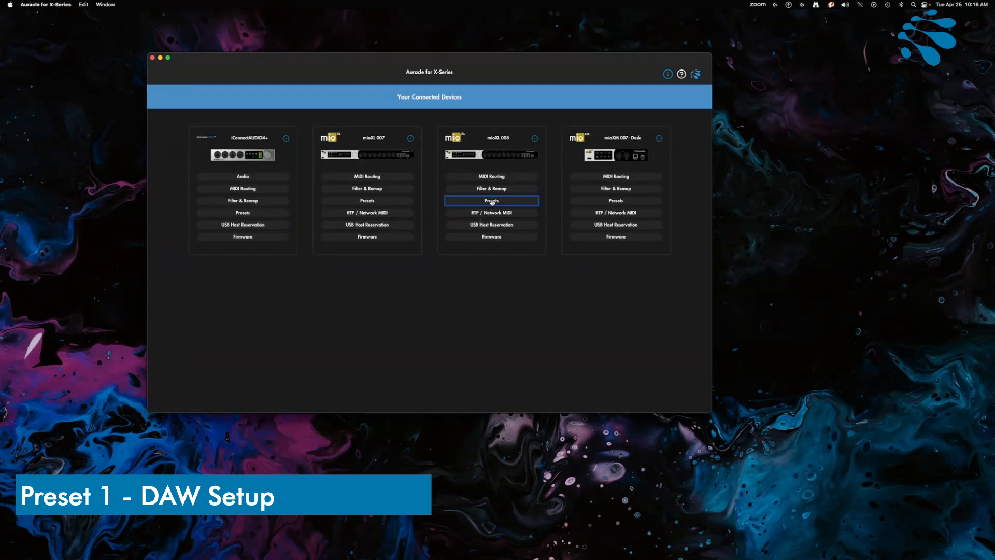
{"action": "left_click", "coordinate": [197, 154]}
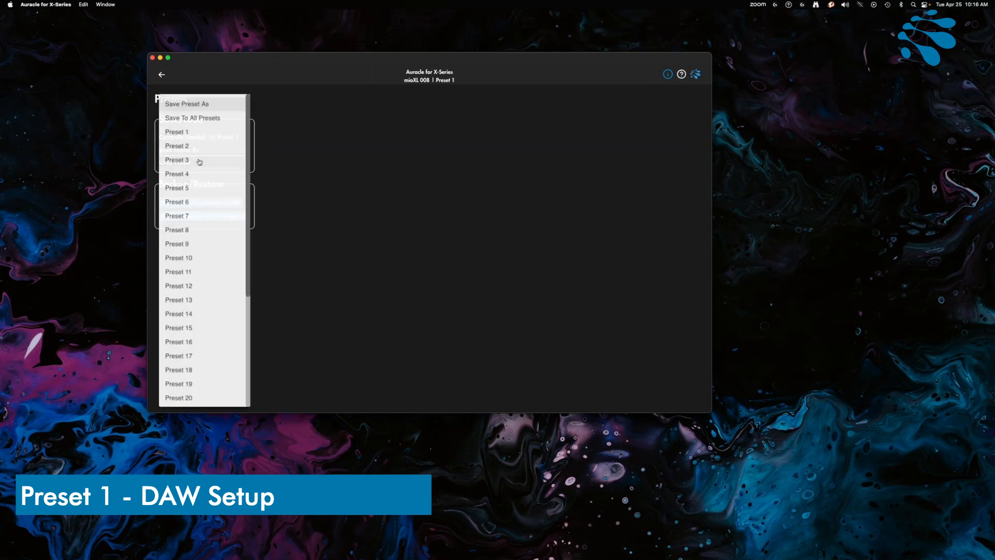
{"action": "left_click", "coordinate": [191, 136]}
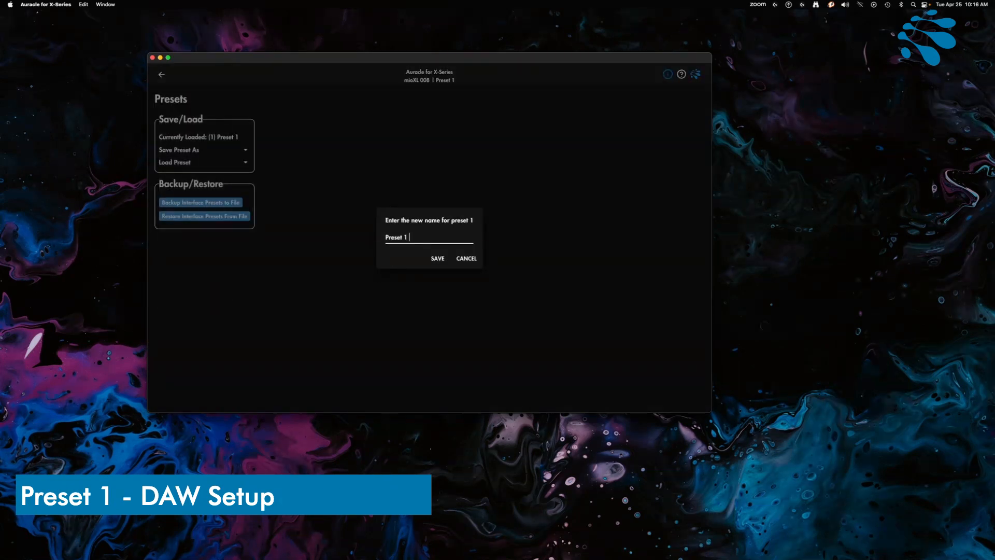
{"action": "type", "text": "-DAW"}
{"action": "key", "text": "super+a"}
{"action": "type", "text": "DAW Setup"}
{"action": "left_click", "coordinate": [437, 258]}
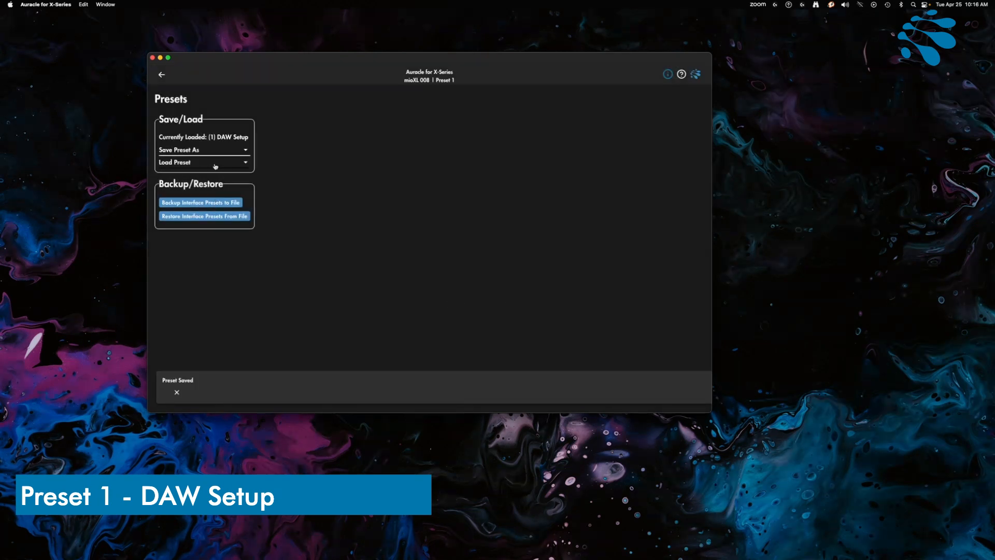
Load preset 2 on the mioXL 008 and return to its MIDI routing
{"action": "left_click", "coordinate": [182, 165]}
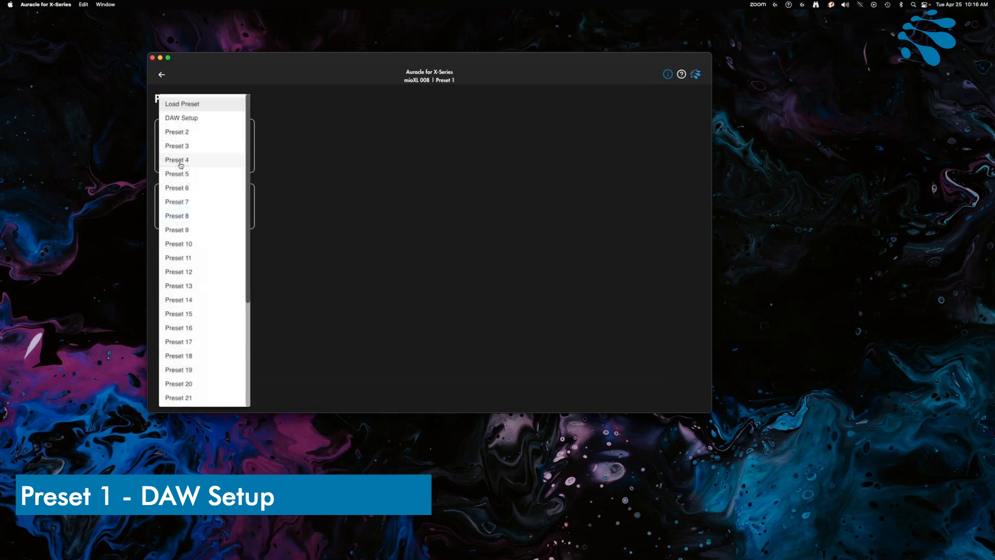
{"action": "left_click", "coordinate": [189, 134]}
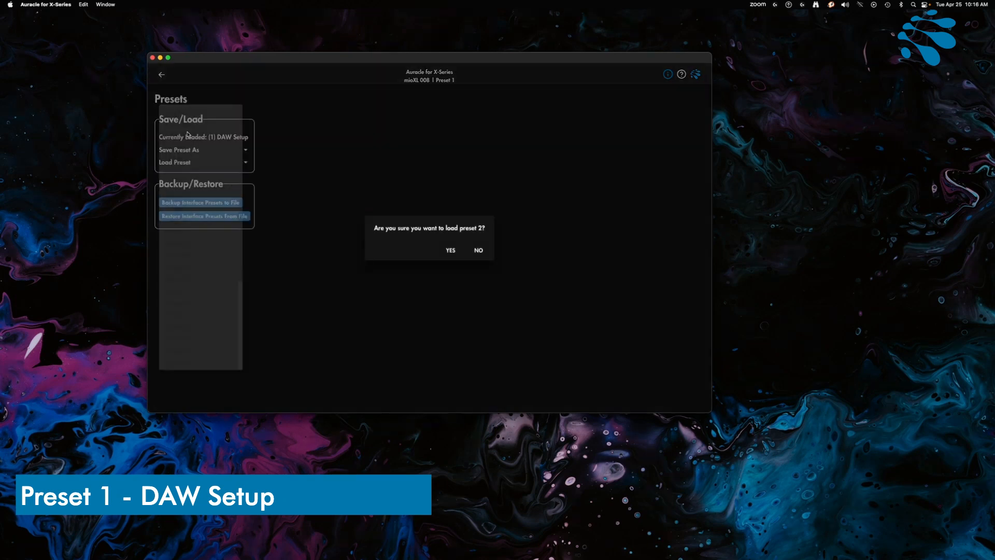
{"action": "left_click", "coordinate": [449, 250]}
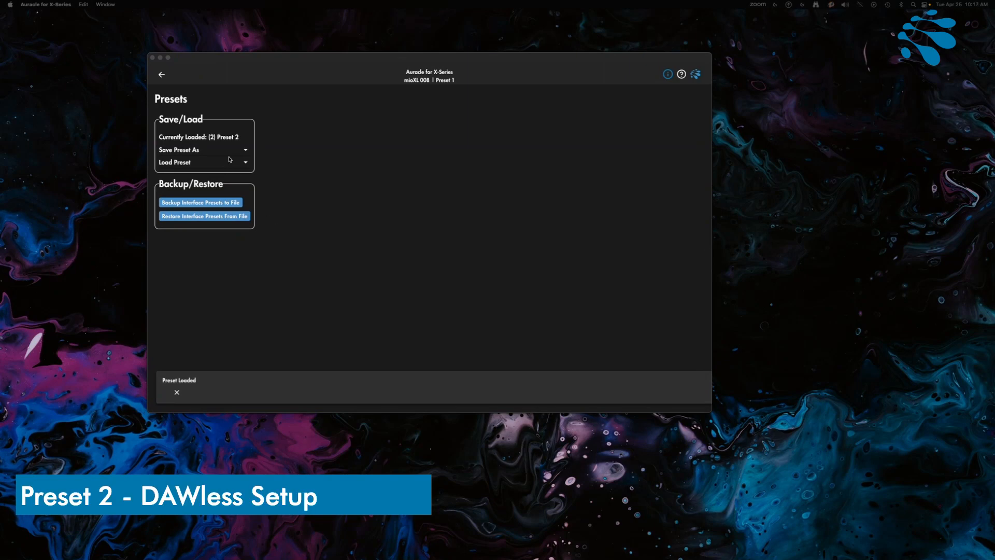
{"action": "left_click", "coordinate": [160, 75]}
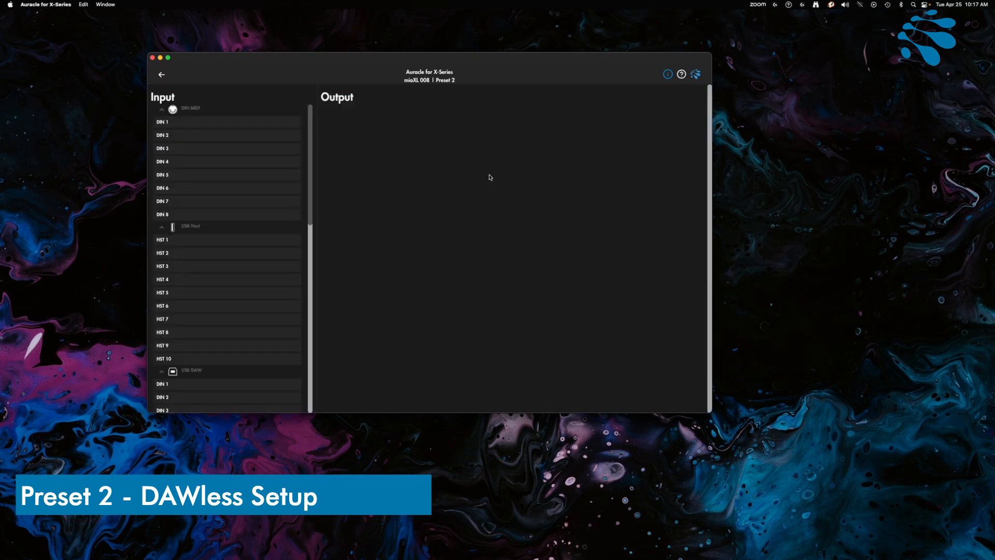
Rename the DIN 1 port among the DIN MIDI inputs as "Main Seq"
{"action": "left_click", "coordinate": [238, 126]}
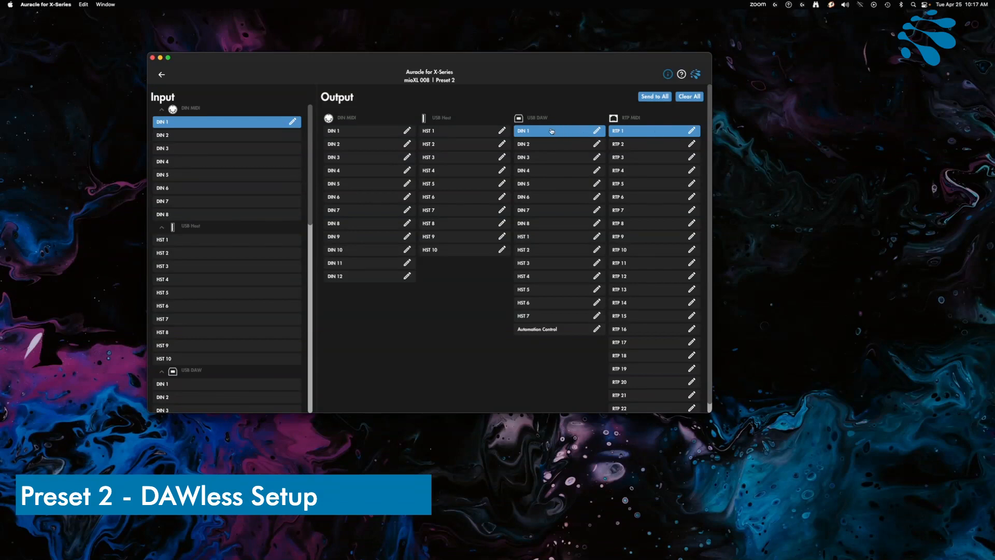
{"action": "left_click", "coordinate": [553, 133]}
{"action": "left_click", "coordinate": [551, 133]}
{"action": "left_click", "coordinate": [292, 122]}
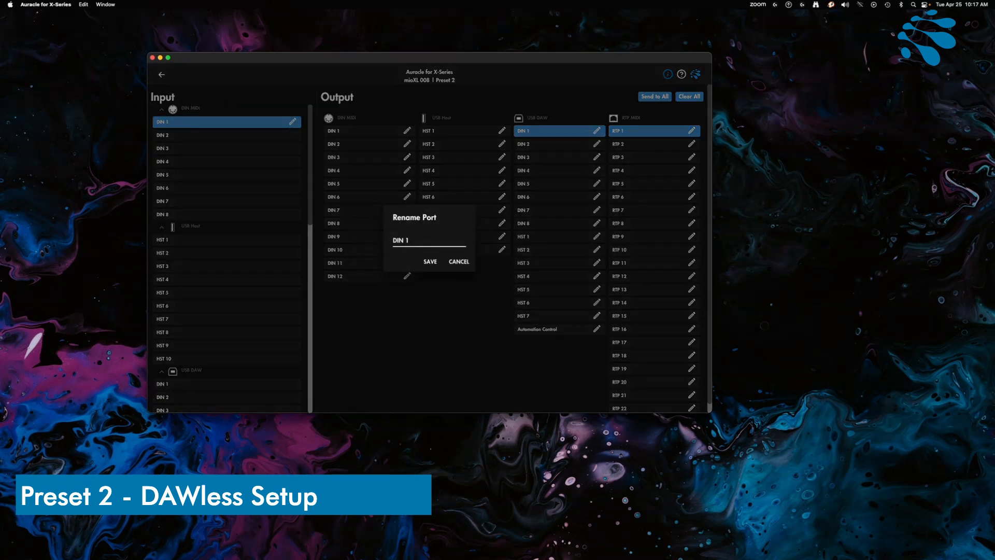
{"action": "key", "text": "super+a"}
{"action": "type", "text": "Main Seq"}
{"action": "key", "text": "Return"}
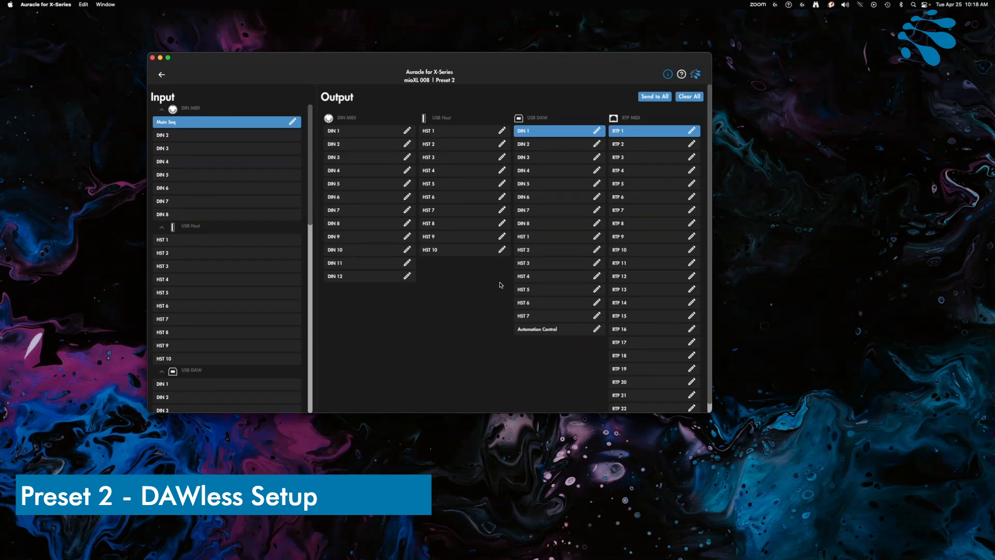
Route the Main Seq input to every DIN MIDI output except Main Seq itself, and to all USB Host outputs
{"action": "left_click", "coordinate": [648, 96]}
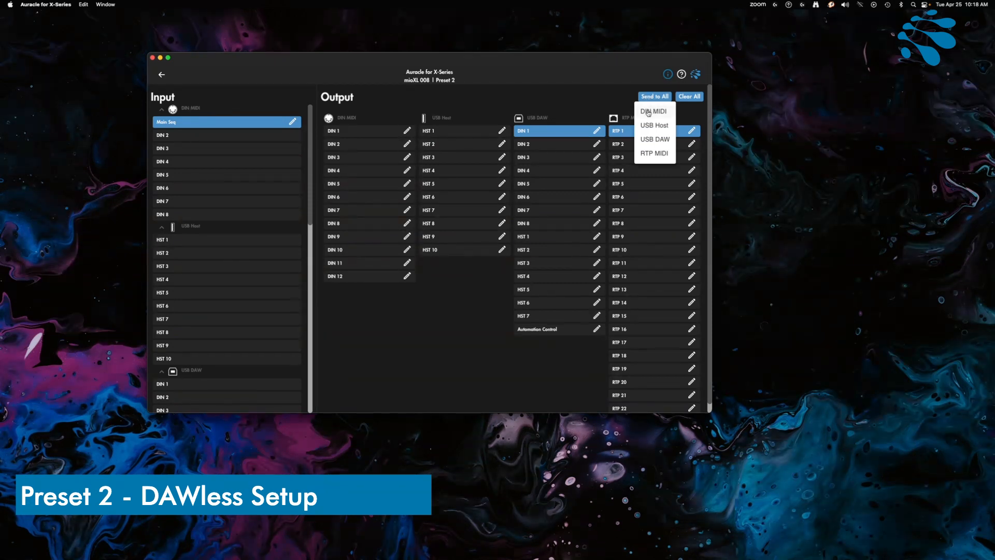
{"action": "left_click", "coordinate": [648, 112]}
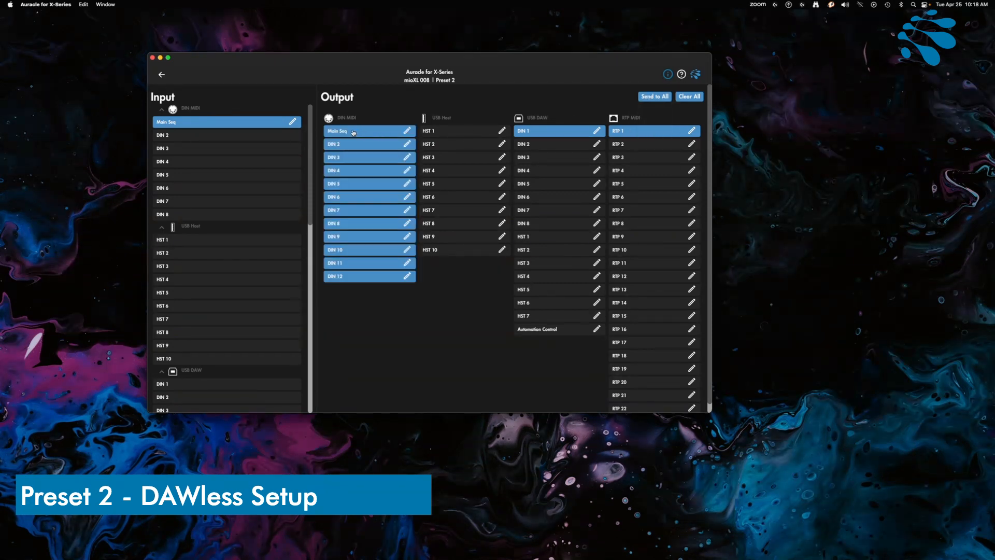
{"action": "left_click", "coordinate": [352, 132]}
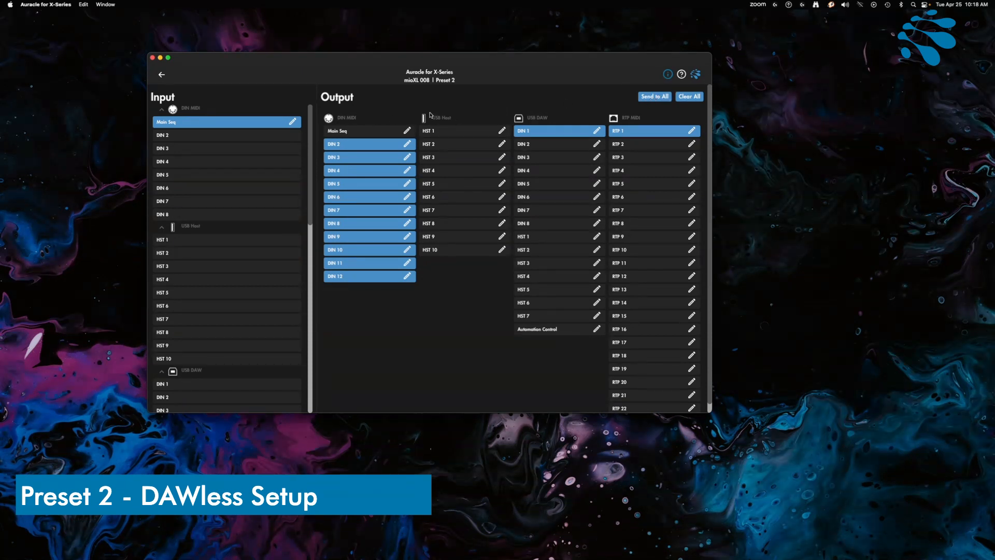
{"action": "left_click", "coordinate": [650, 97]}
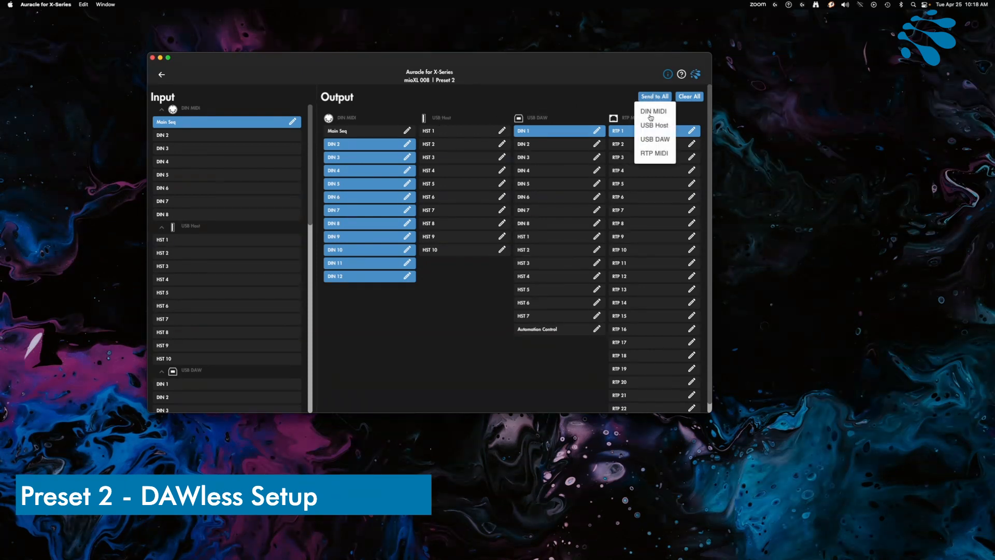
{"action": "left_click", "coordinate": [650, 125]}
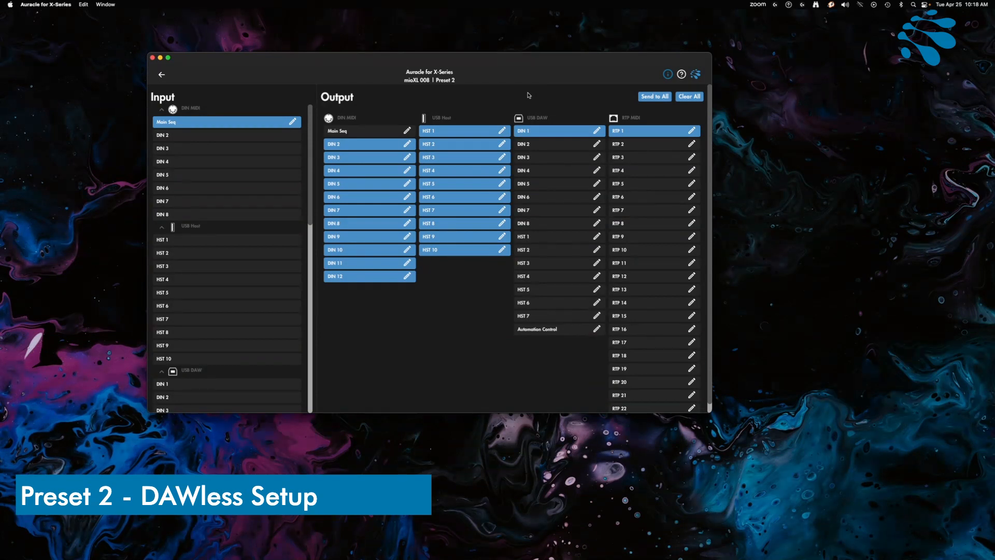
Route each of the DIN 2 to DIN 8 inputs to the Main Seq output among the DIN MIDI outputs
{"action": "left_click", "coordinate": [191, 136]}
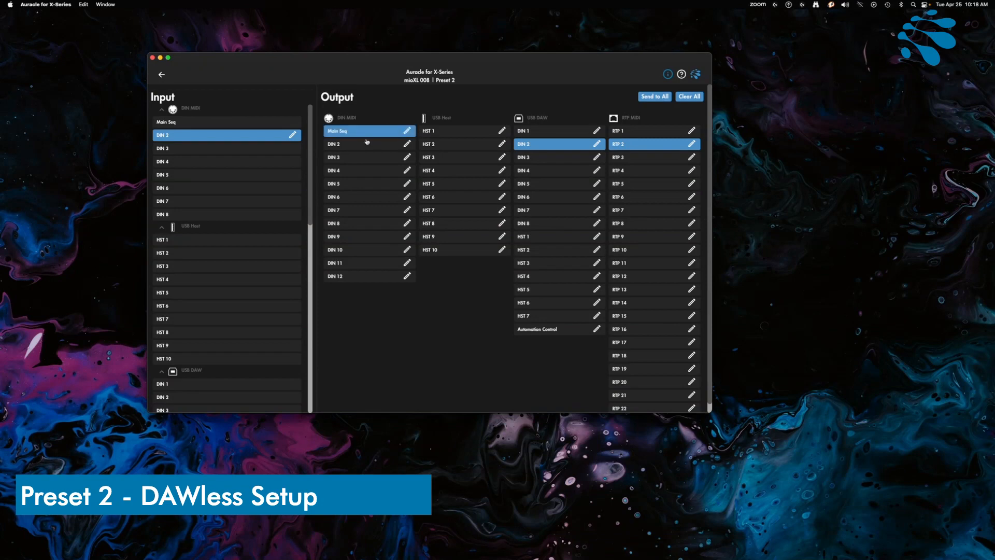
{"action": "left_click", "coordinate": [186, 148]}
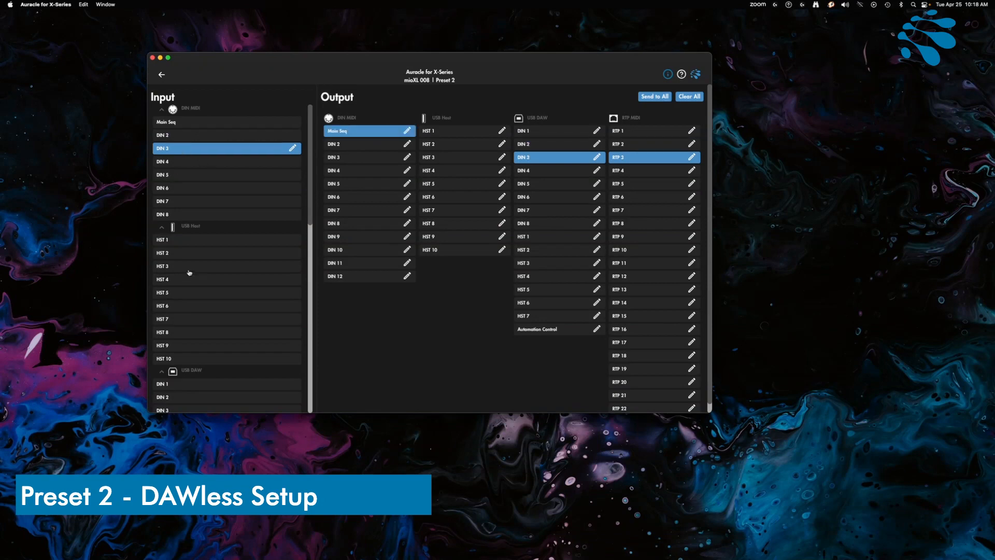
{"action": "left_click", "coordinate": [194, 163]}
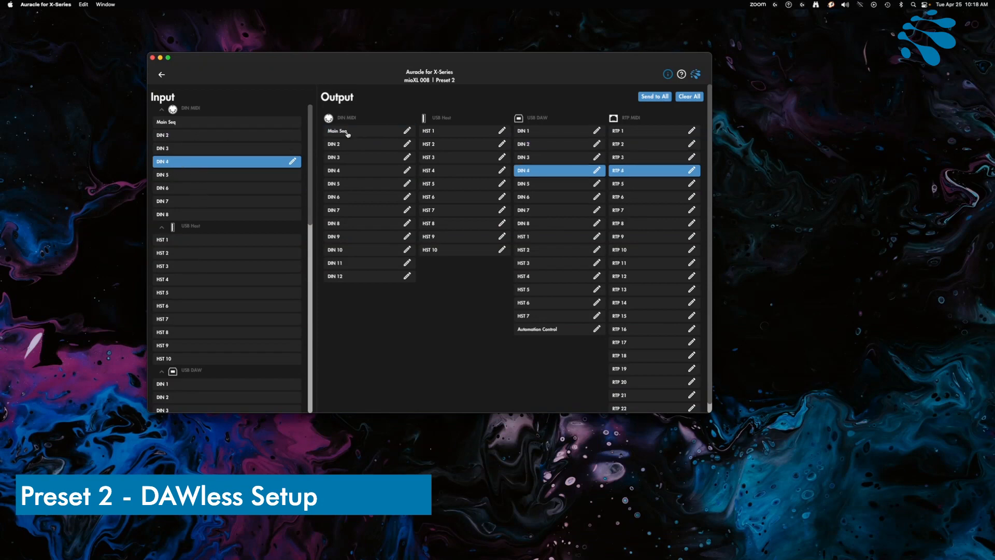
{"action": "left_click", "coordinate": [224, 178]}
{"action": "left_click", "coordinate": [219, 190]}
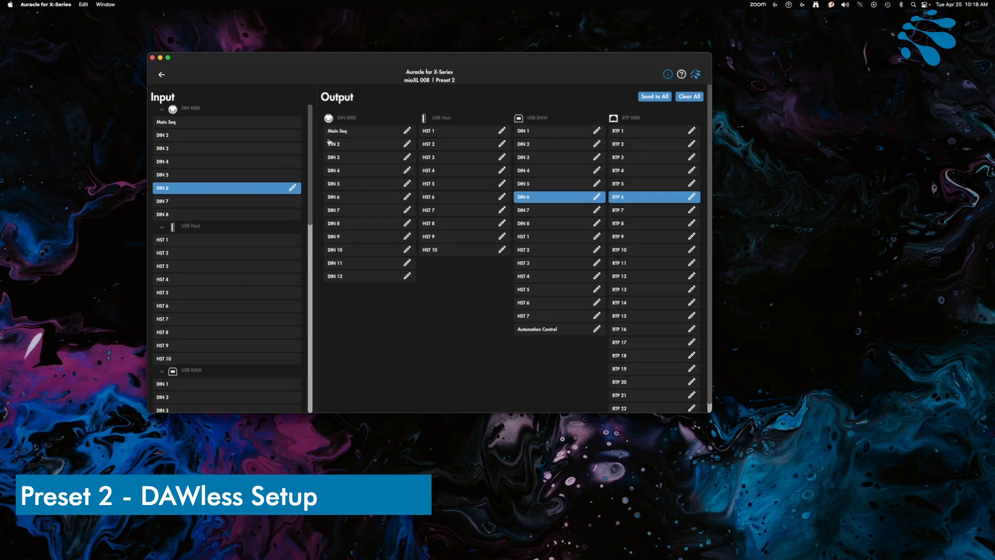
{"action": "left_click", "coordinate": [221, 203]}
{"action": "left_click", "coordinate": [283, 212]}
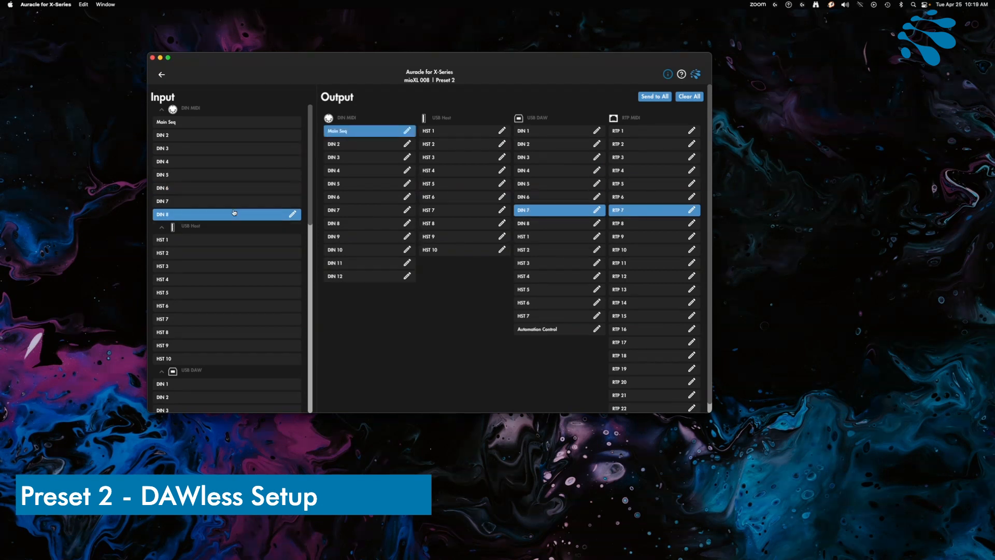
Route each of the USB Host inputs HST 1 to HST 10 to the Main Seq DIN MIDI output
{"action": "left_click", "coordinate": [190, 240]}
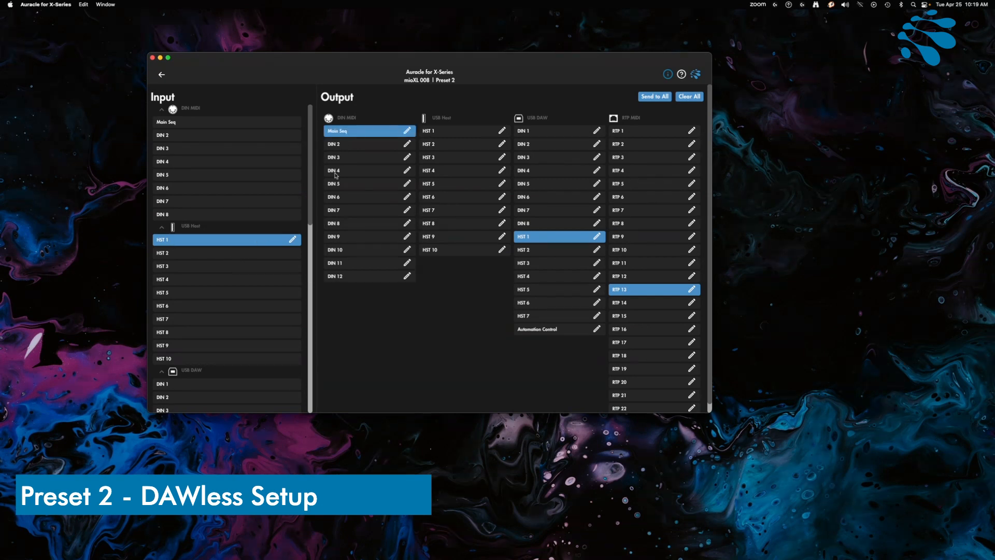
{"action": "left_click", "coordinate": [241, 253]}
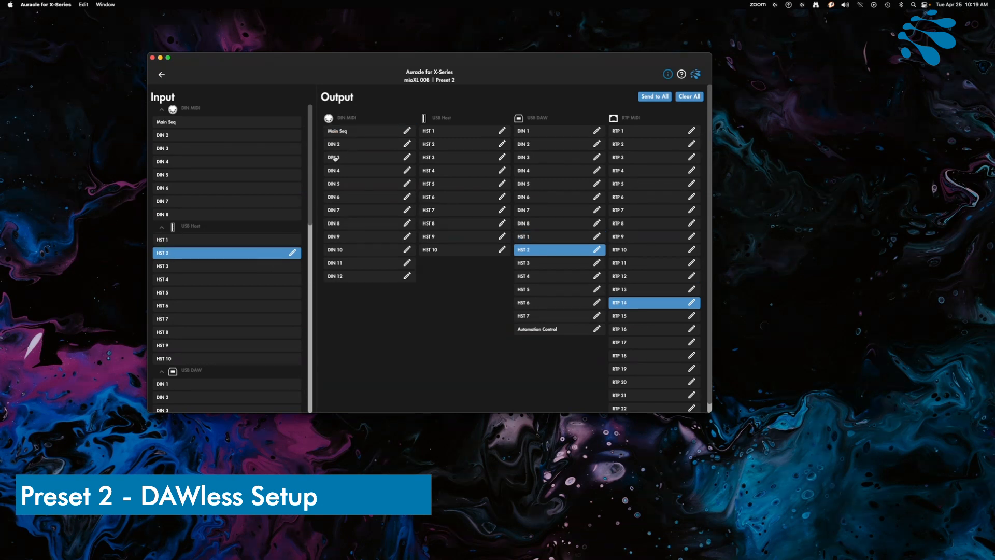
{"action": "left_click", "coordinate": [202, 266]}
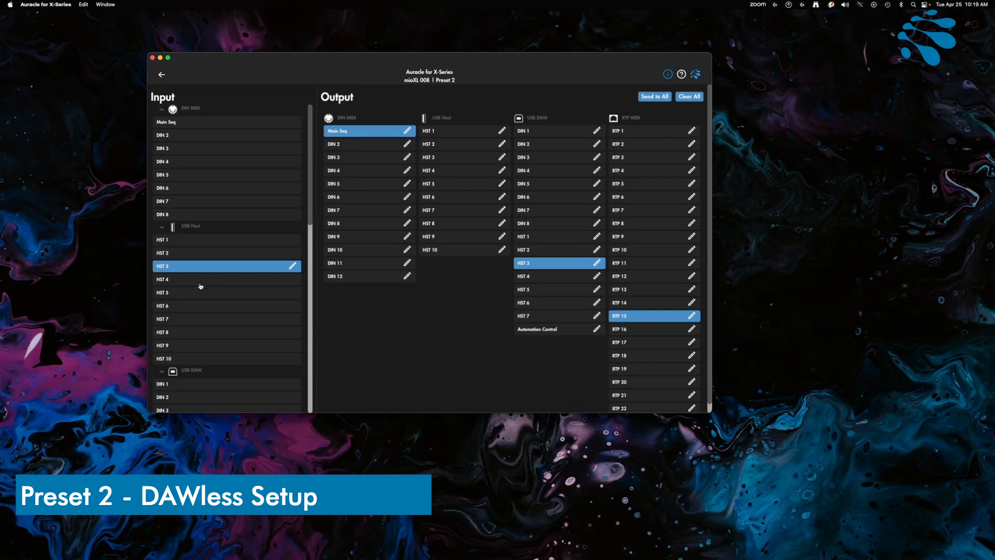
{"action": "left_click", "coordinate": [220, 282]}
{"action": "left_click", "coordinate": [207, 293]}
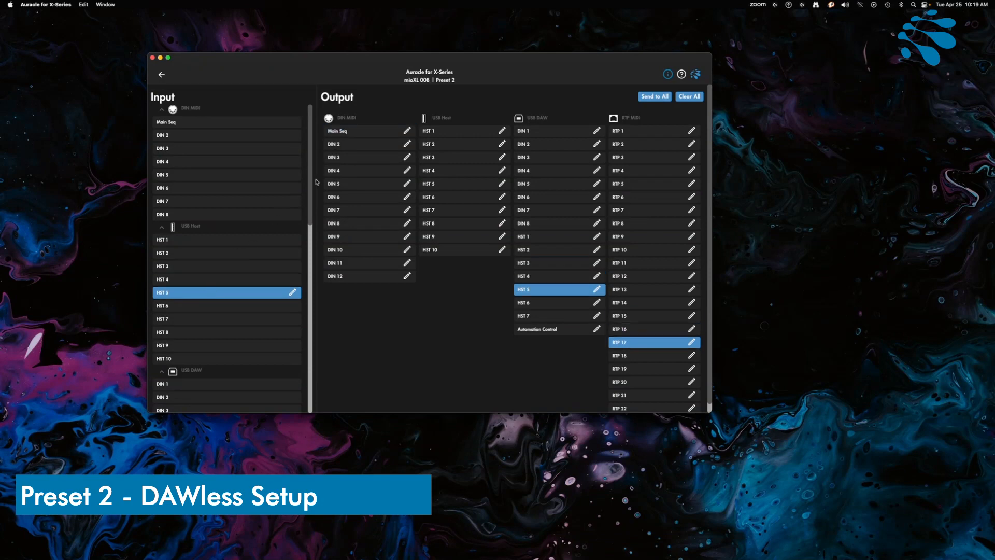
{"action": "left_click", "coordinate": [199, 309]}
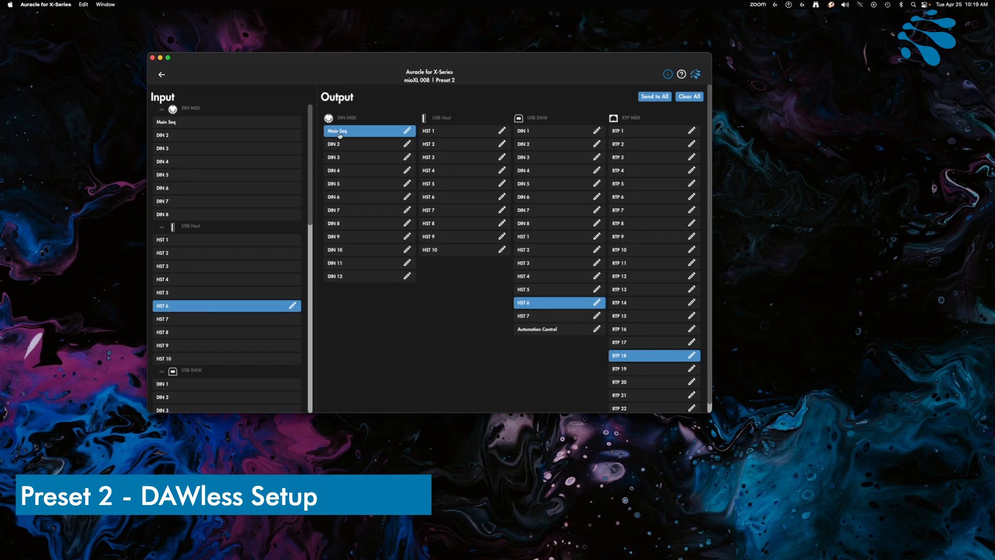
{"action": "left_click", "coordinate": [199, 318]}
{"action": "left_click", "coordinate": [190, 336]}
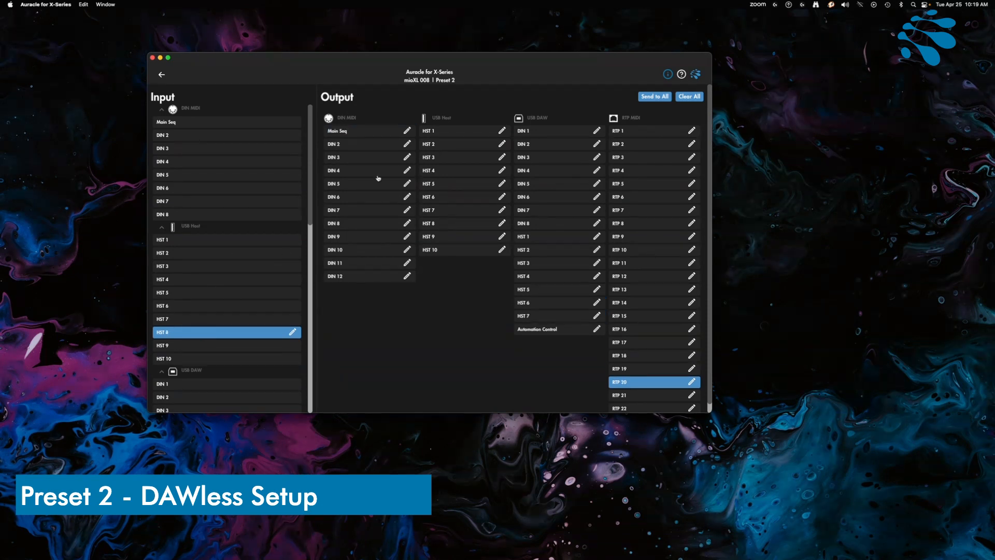
{"action": "left_click", "coordinate": [360, 136]}
{"action": "left_click", "coordinate": [213, 346]}
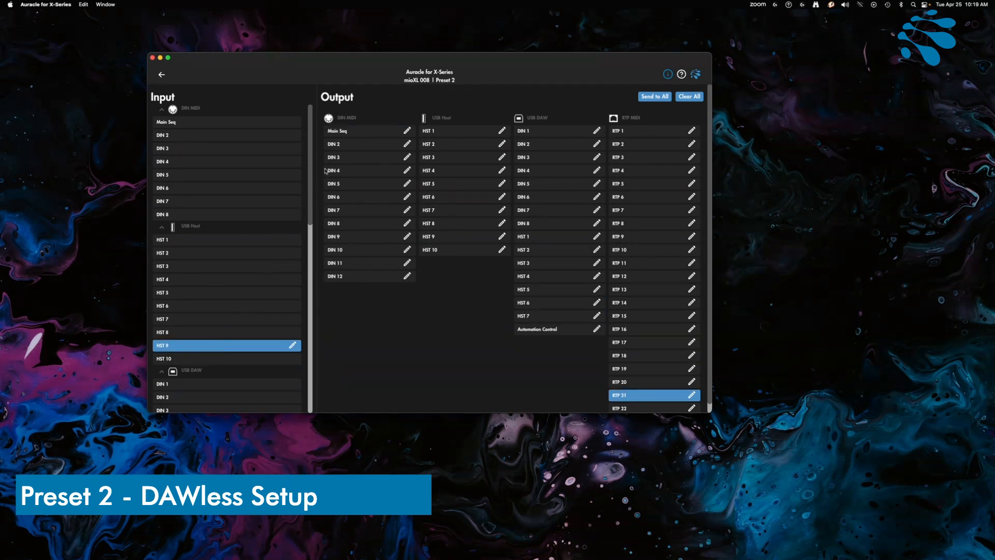
{"action": "left_click", "coordinate": [350, 135]}
{"action": "left_click", "coordinate": [194, 358]}
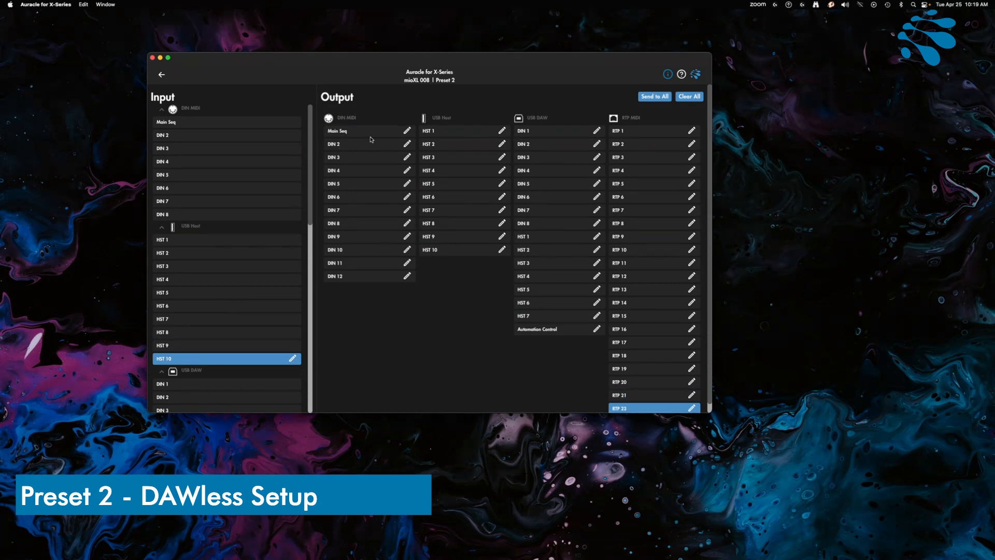
{"action": "left_click", "coordinate": [357, 135]}
Check the output routing of several USB Host inputs and of Main Seq, and open the mioXL 008's presets
{"action": "left_click", "coordinate": [221, 241]}
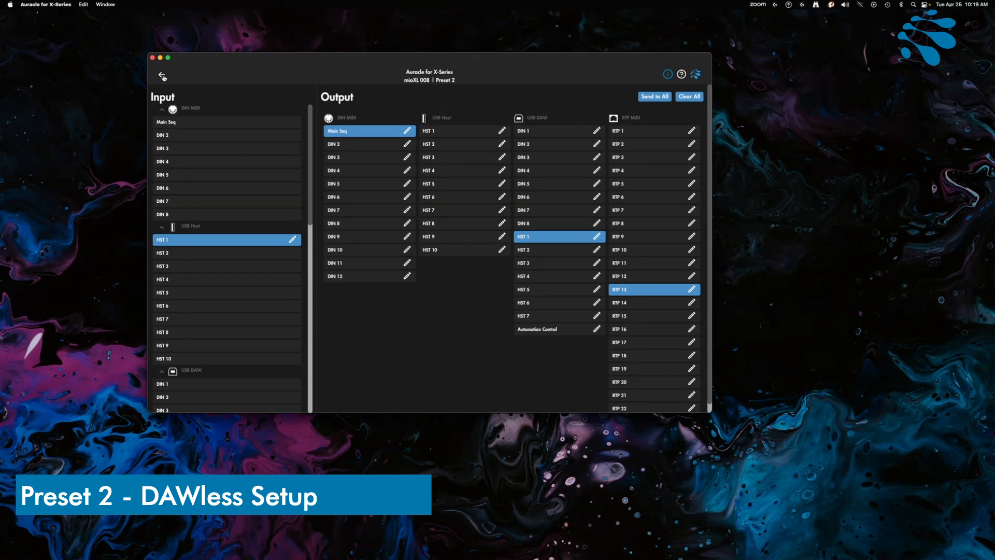
{"action": "left_click", "coordinate": [200, 254]}
{"action": "left_click", "coordinate": [201, 267]}
{"action": "left_click", "coordinate": [206, 293]}
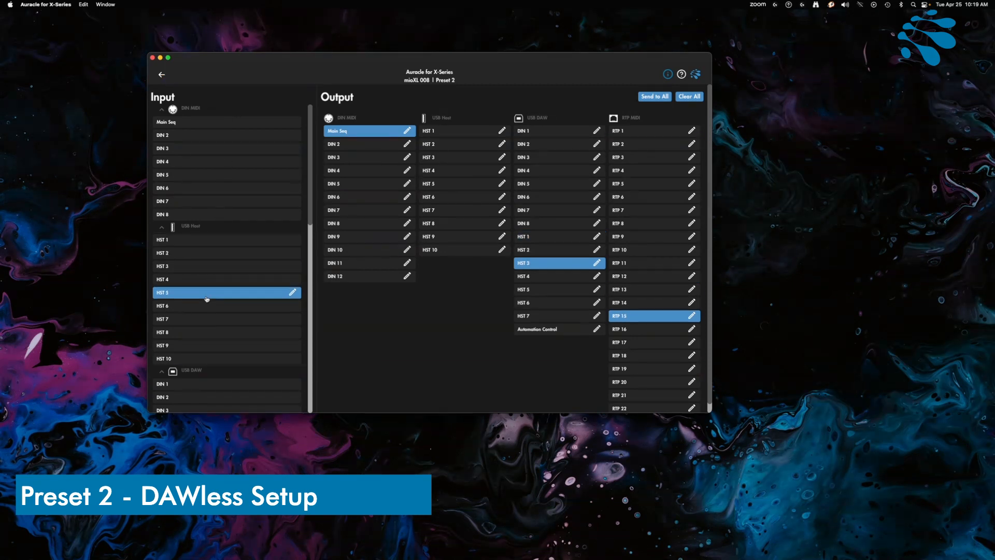
{"action": "left_click", "coordinate": [198, 124]}
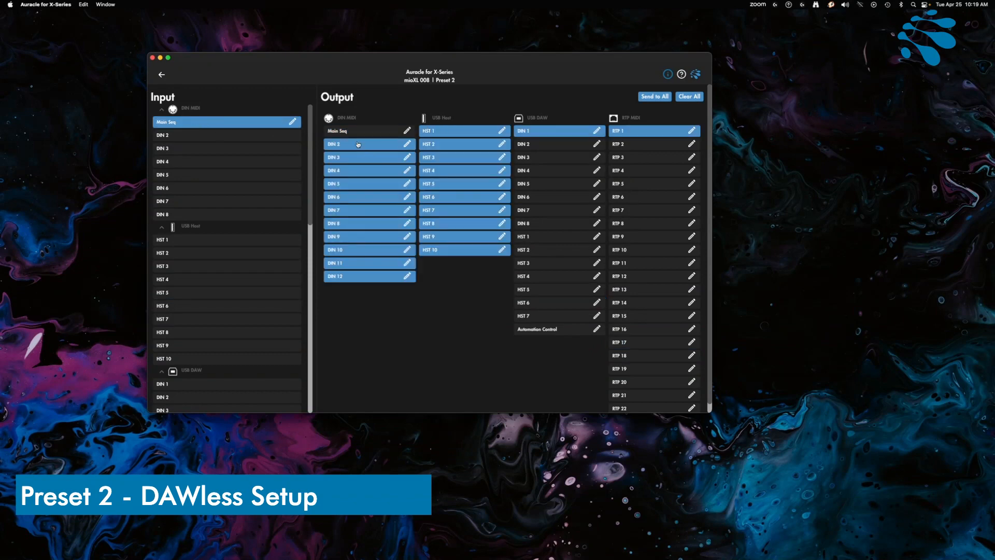
{"action": "left_click", "coordinate": [162, 75]}
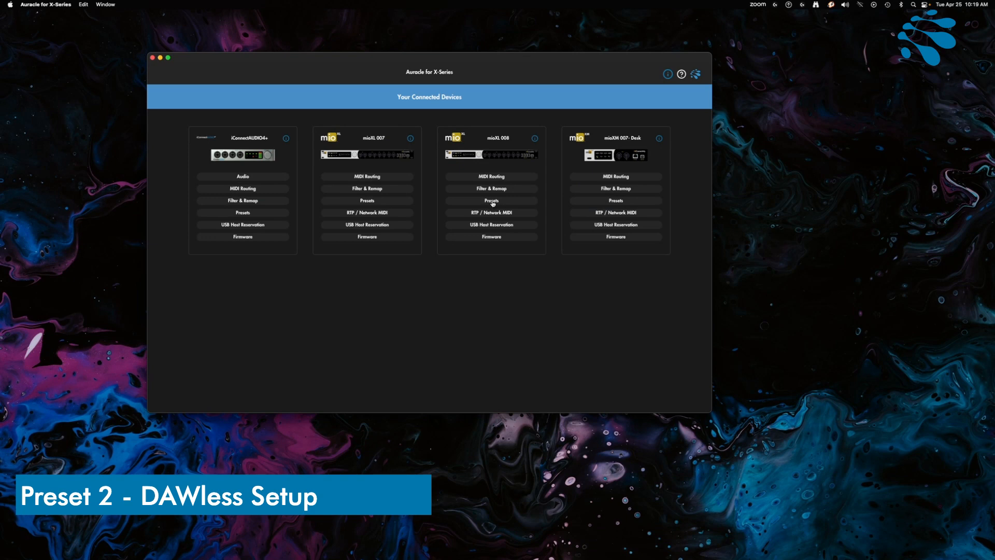
{"action": "left_click", "coordinate": [492, 201]}
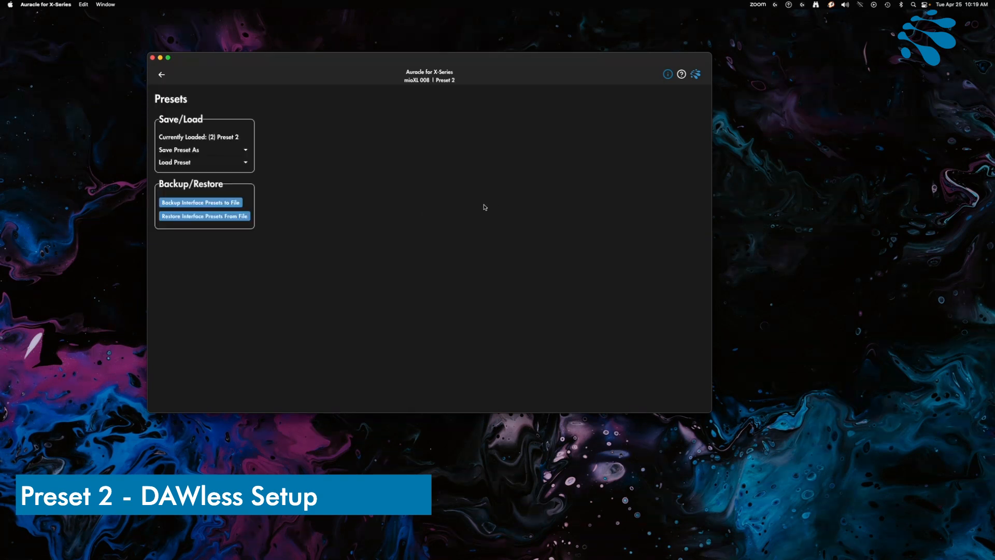
Save the current configuration to preset 2 under its existing name
{"action": "left_click", "coordinate": [196, 152]}
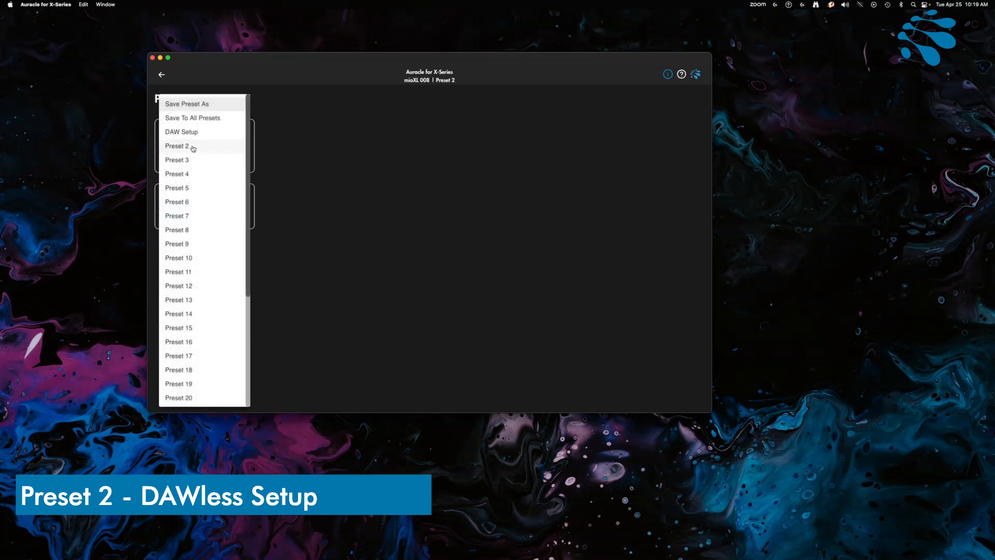
{"action": "left_click", "coordinate": [193, 149]}
{"action": "left_click_drag", "start_coordinate": [426, 236], "coordinate": [356, 237]}
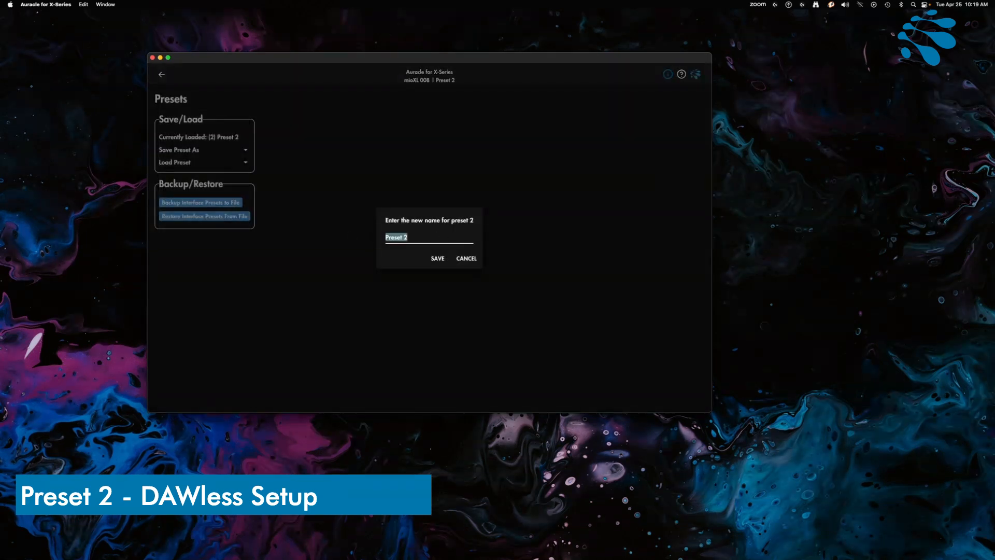
{"action": "key", "text": "Return"}
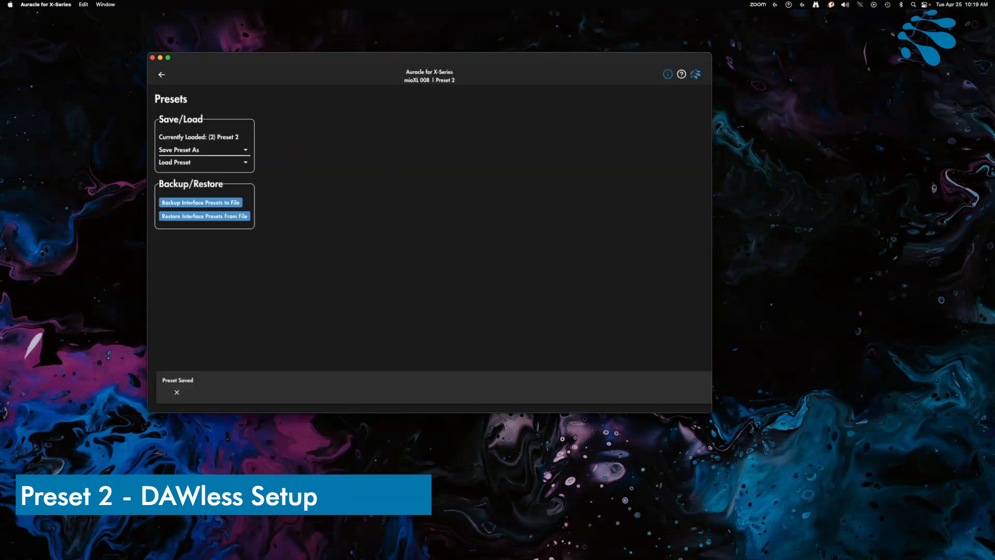
Save the current configuration to preset 2 under the name "DAWless Setup" and return to the connected devices overview
{"action": "left_click", "coordinate": [206, 151]}
{"action": "left_click", "coordinate": [204, 147]}
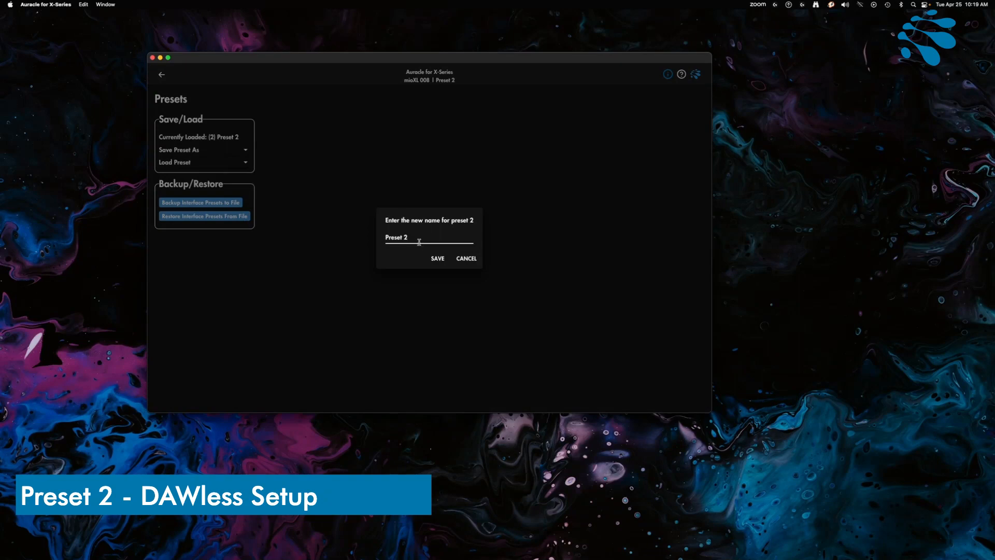
{"action": "left_click_drag", "start_coordinate": [420, 238], "coordinate": [364, 232]}
{"action": "type", "text": "DAWless Setup"}
{"action": "left_click", "coordinate": [438, 258]}
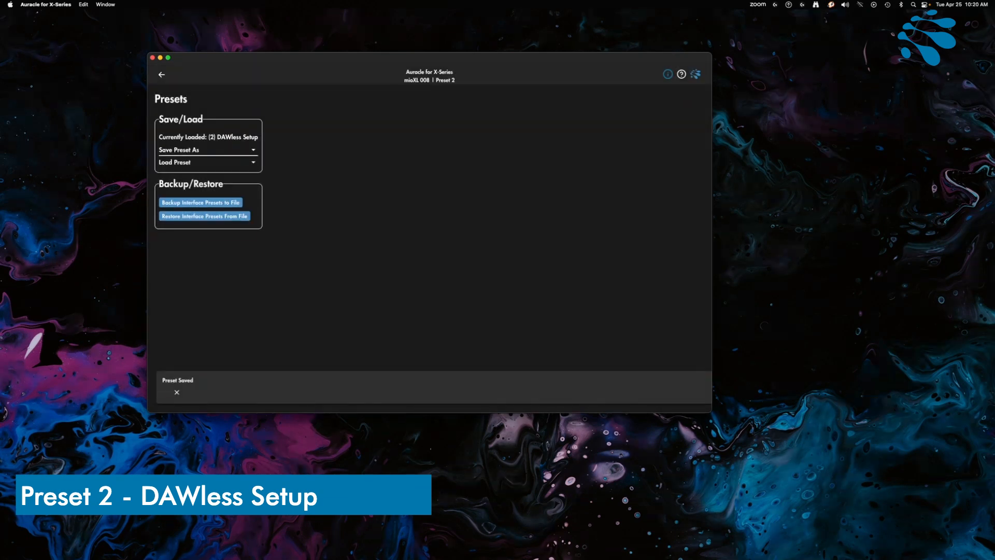
{"action": "left_click", "coordinate": [161, 75]}
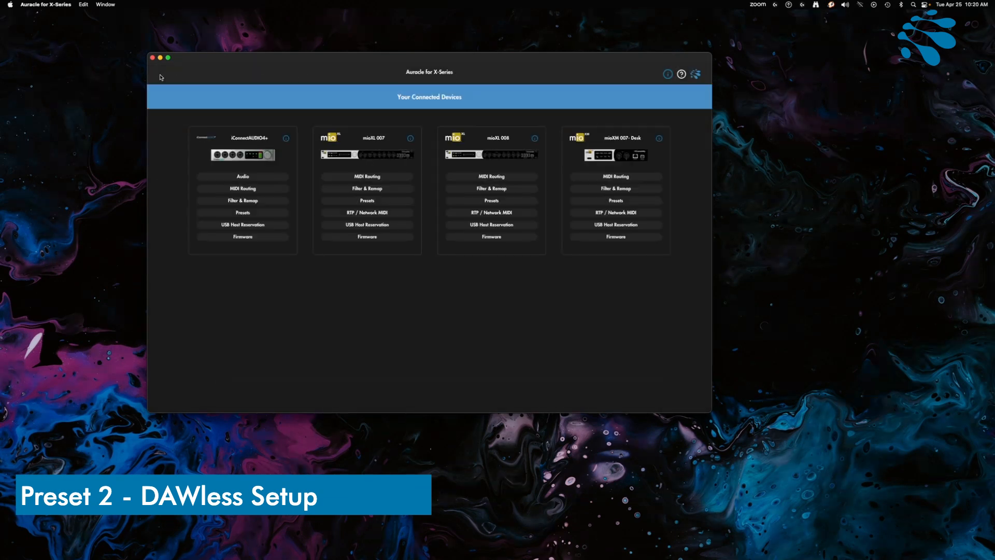